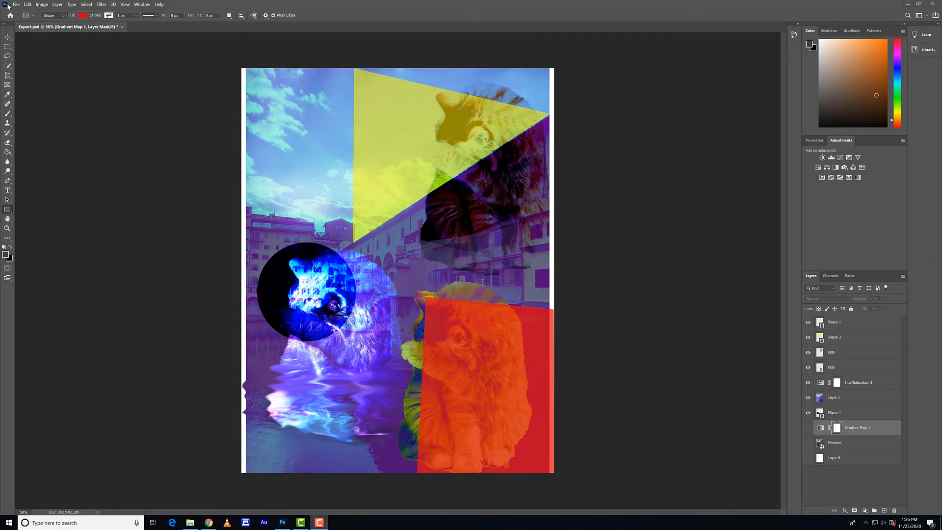
# Begin saving the artwork under a new name in the Stage 3 folder, entering Kikis as the file name
pyautogui.click(18, 6)
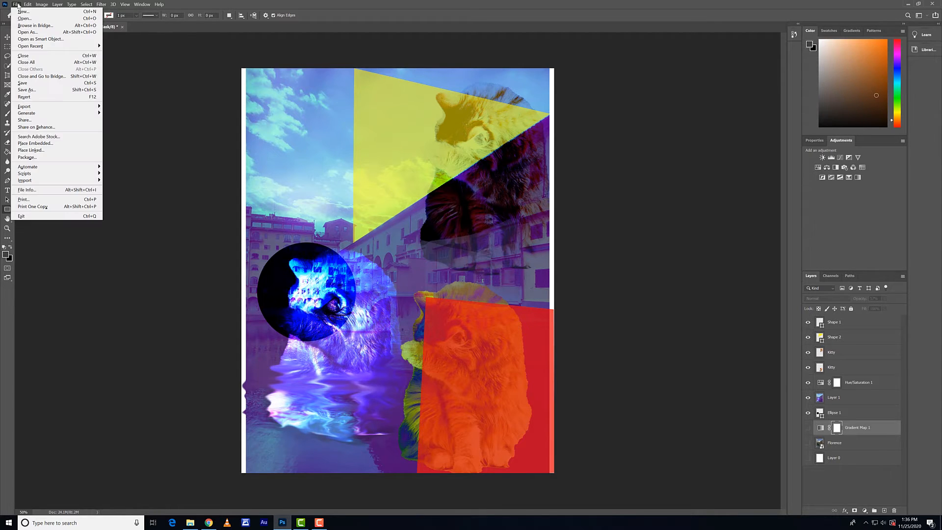
pyautogui.click(57, 91)
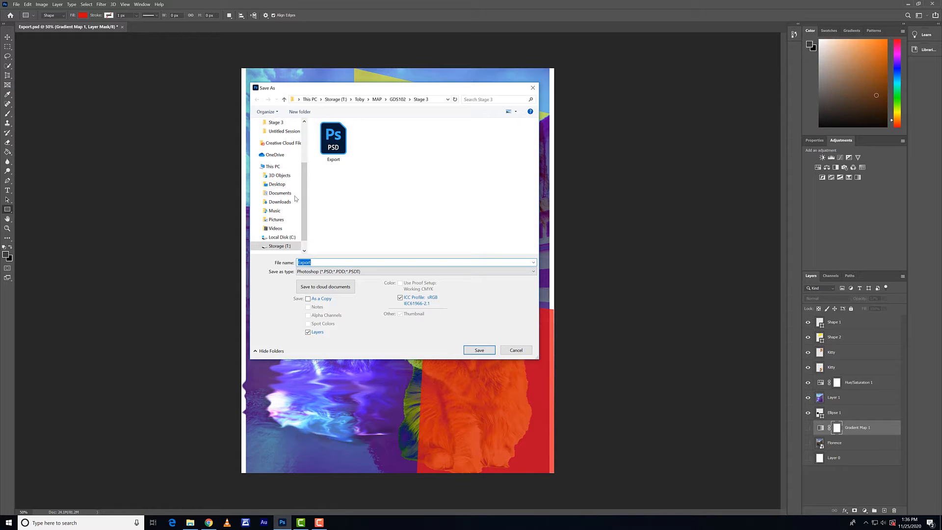
pyautogui.scroll(3, 306, 188)
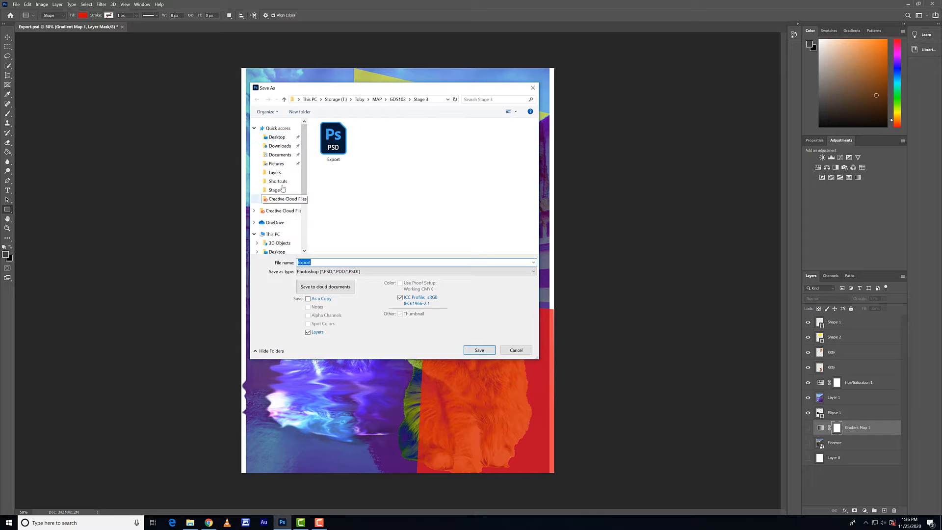
pyautogui.moveTo(302, 164)
pyautogui.mouseDown()
pyautogui.moveTo(304, 201)
pyautogui.moveTo(309, 169)
pyautogui.mouseUp()
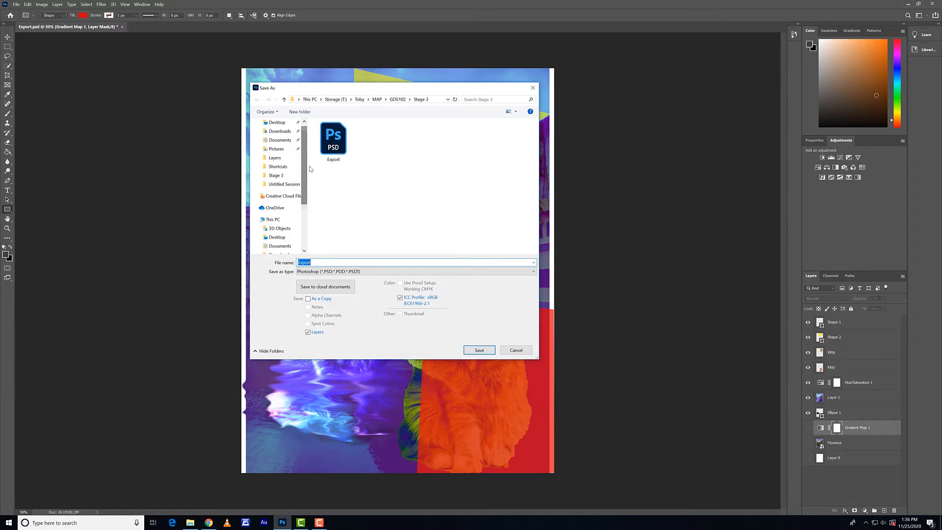
pyautogui.click(400, 100)
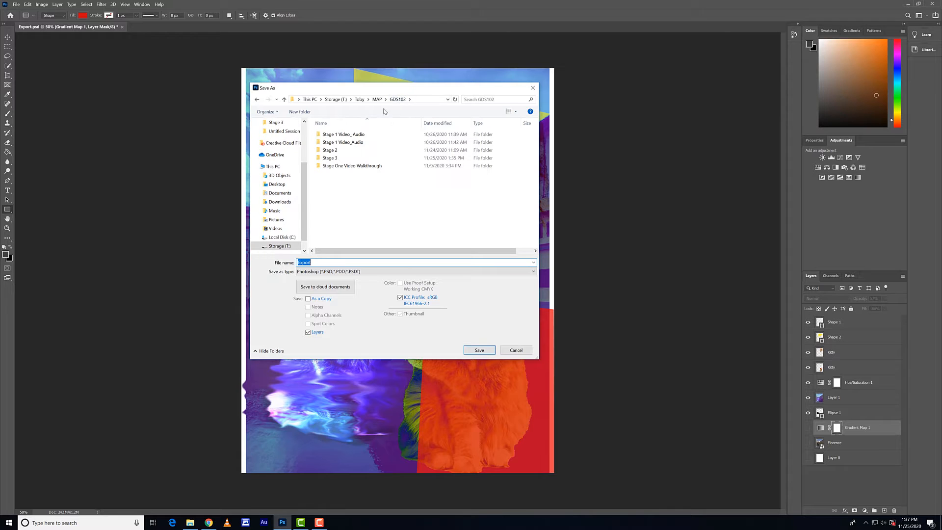
pyautogui.doubleClick(345, 159)
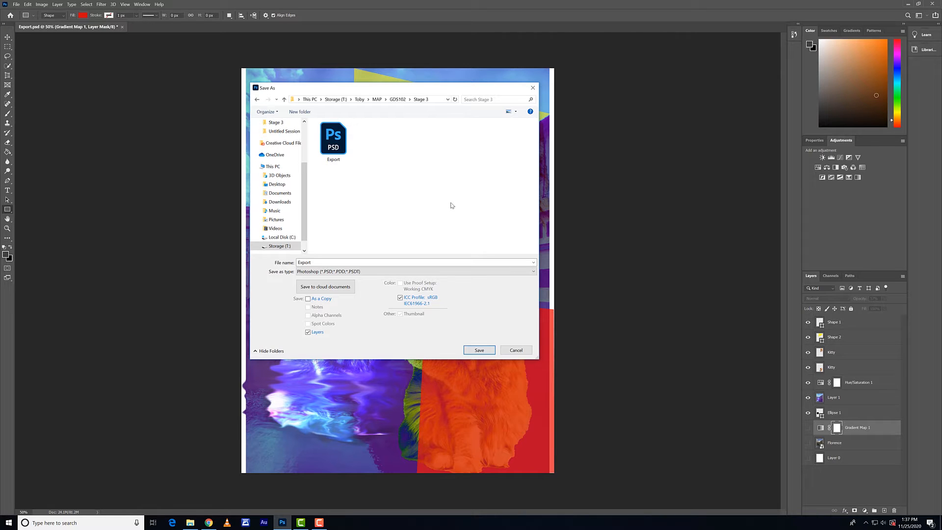
pyautogui.doubleClick(323, 262)
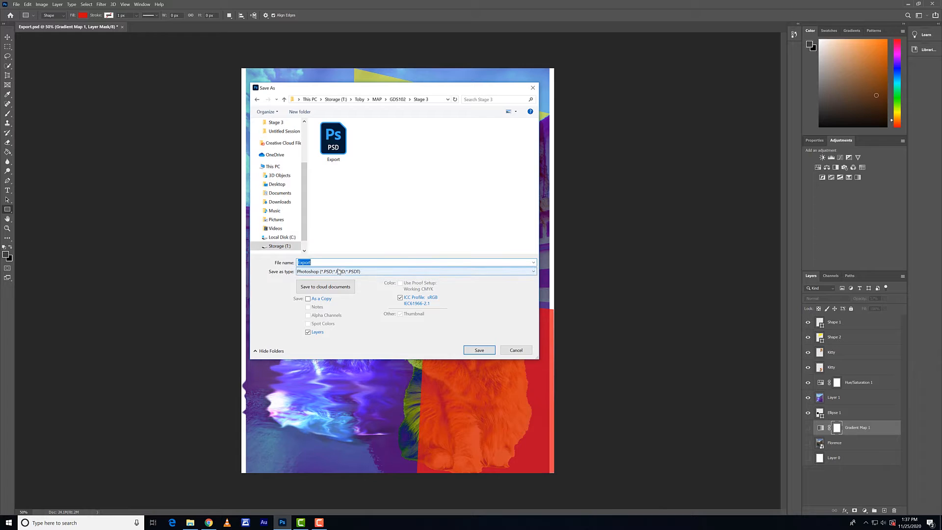
pyautogui.write('Kikis')
pyautogui.moveTo(341, 88); pyautogui.dragTo(321, 99)
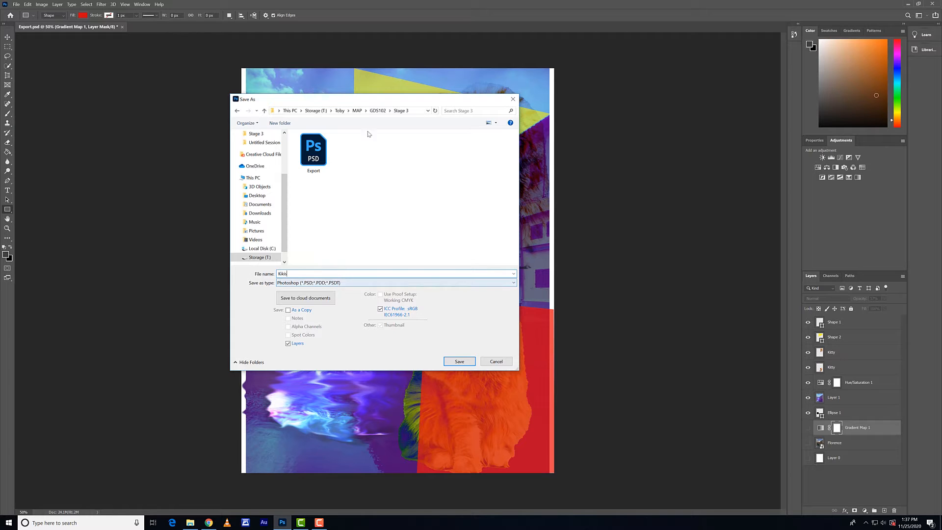
pyautogui.moveTo(373, 99); pyautogui.dragTo(299, 82)
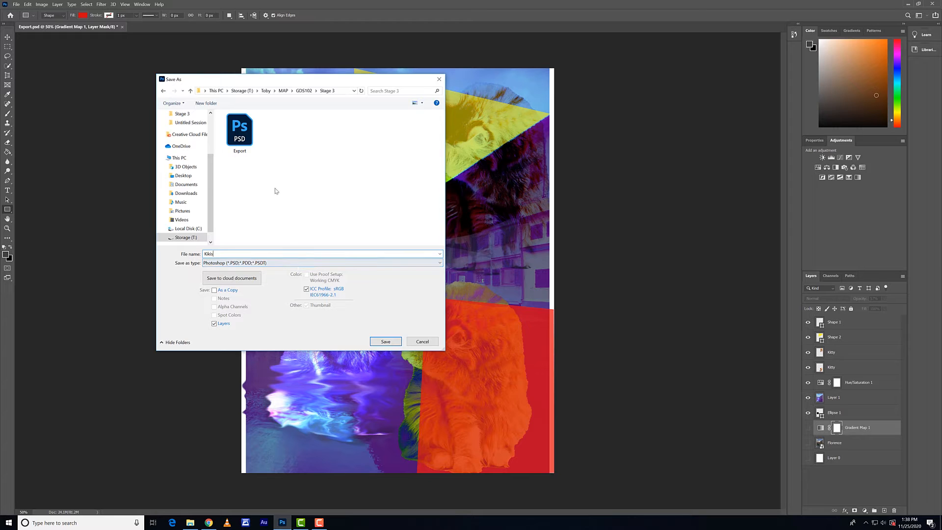
pyautogui.moveTo(346, 82); pyautogui.dragTo(324, 82)
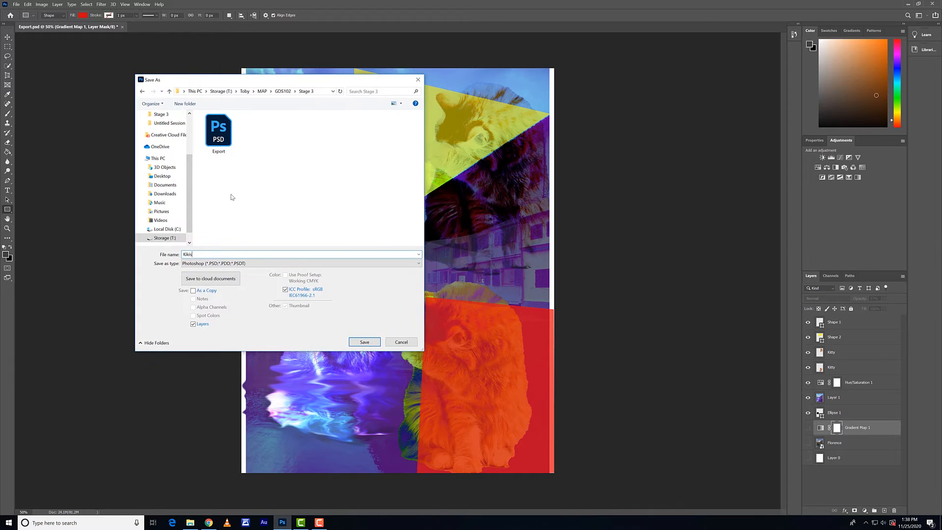
# Choose JPEG as the file type and save Kikis to proceed to its JPEG options
pyautogui.click(366, 264)
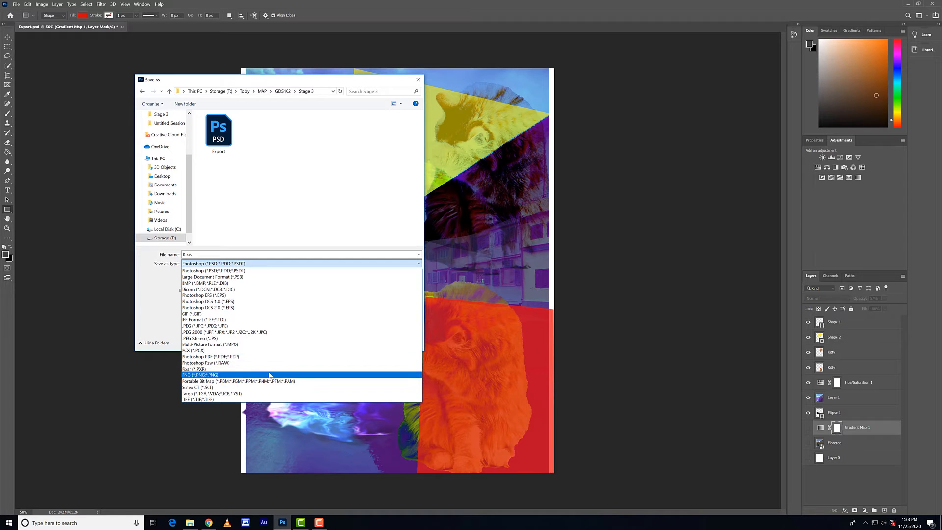
pyautogui.click(234, 328)
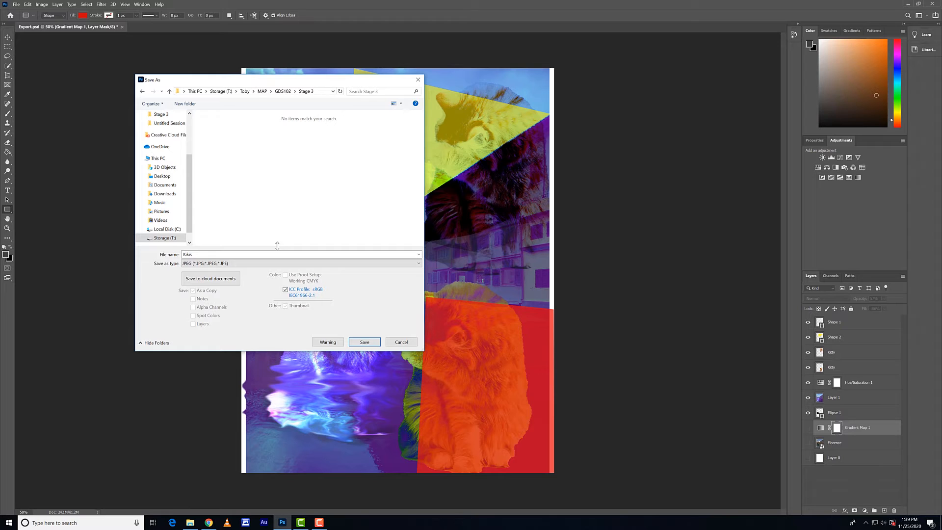
pyautogui.click(364, 342)
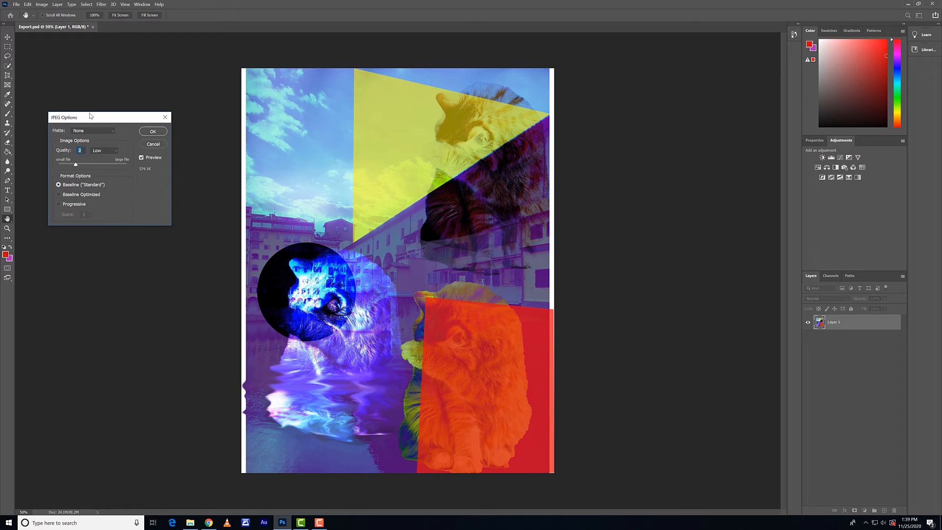
# Look through the matte color choices in the JPEG options
pyautogui.moveTo(90, 116); pyautogui.dragTo(133, 150)
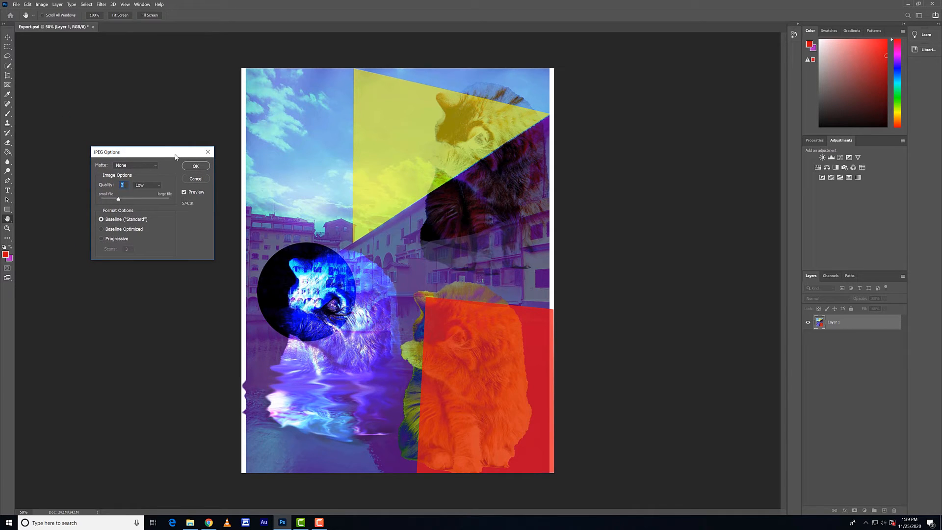
pyautogui.moveTo(175, 155); pyautogui.dragTo(167, 129)
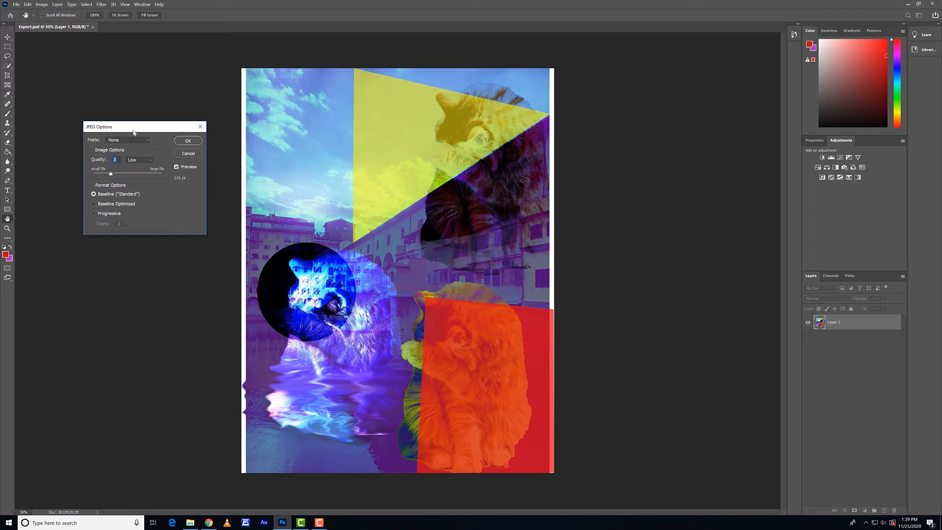
pyautogui.moveTo(137, 126); pyautogui.dragTo(143, 105)
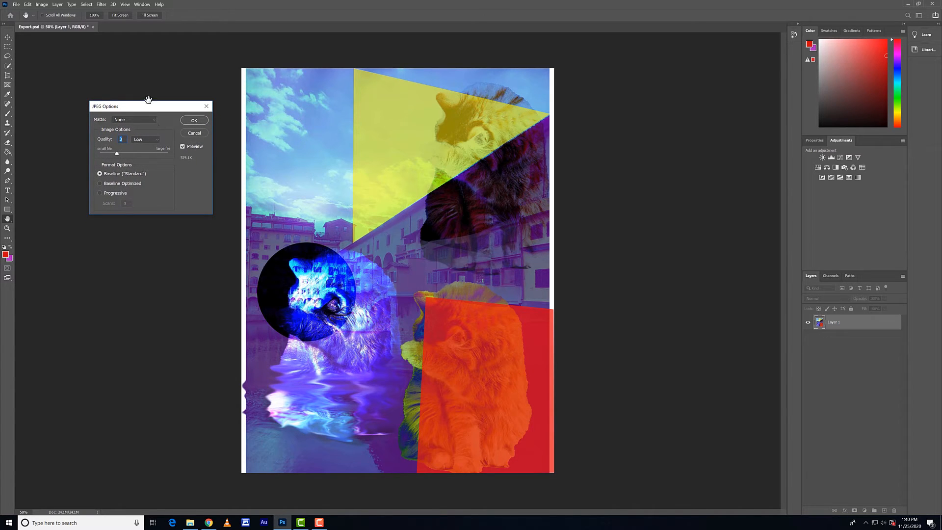
pyautogui.moveTo(147, 106); pyautogui.dragTo(133, 109)
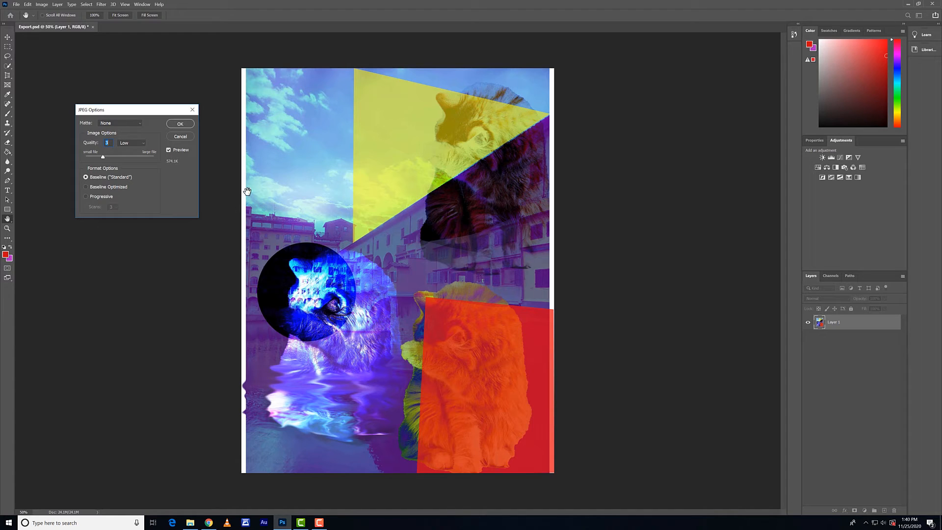
pyautogui.click(120, 123)
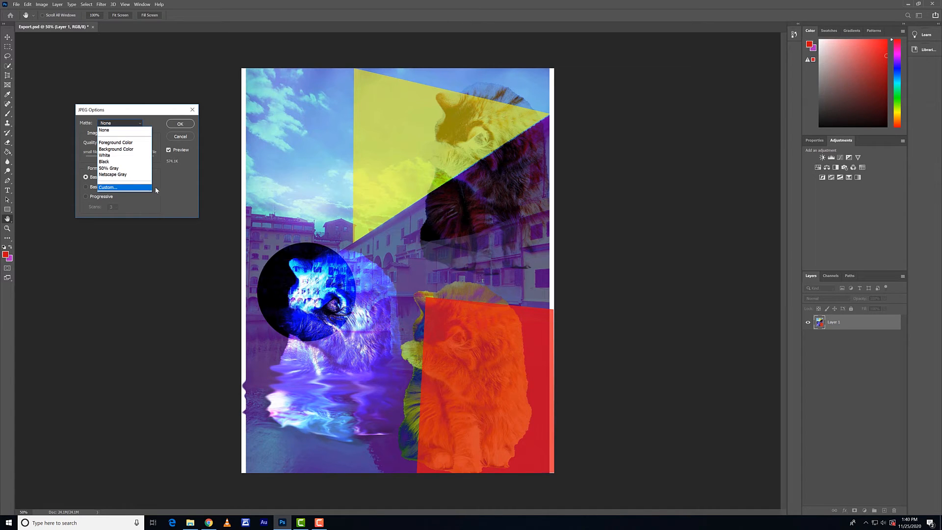
pyautogui.click(176, 195)
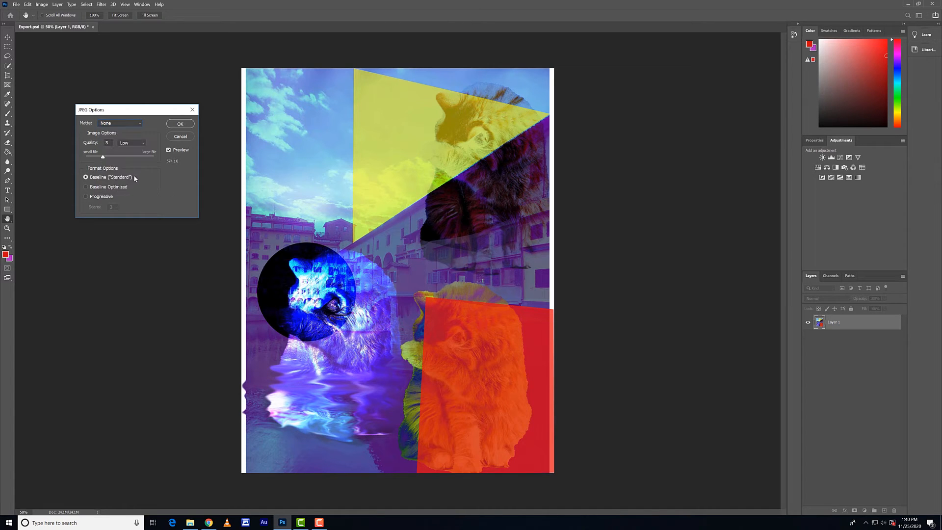
pyautogui.click(137, 124)
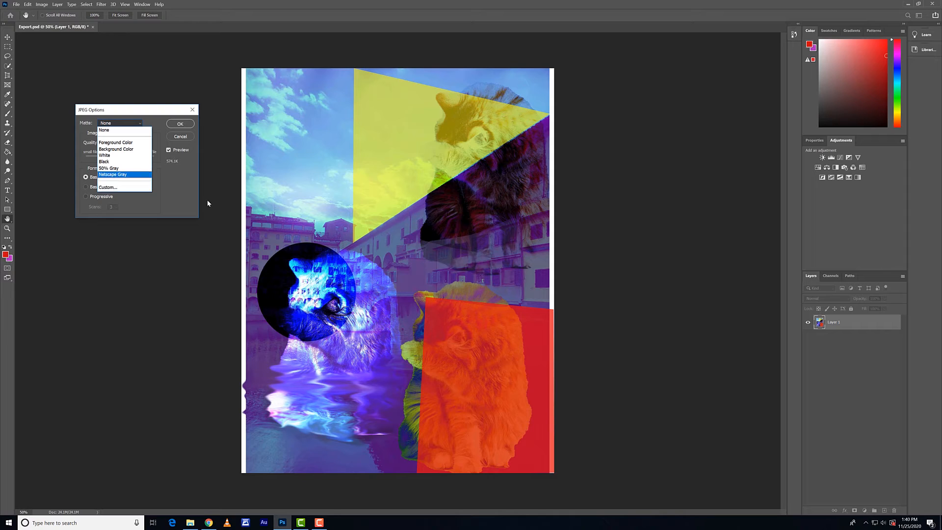
pyautogui.click(165, 186)
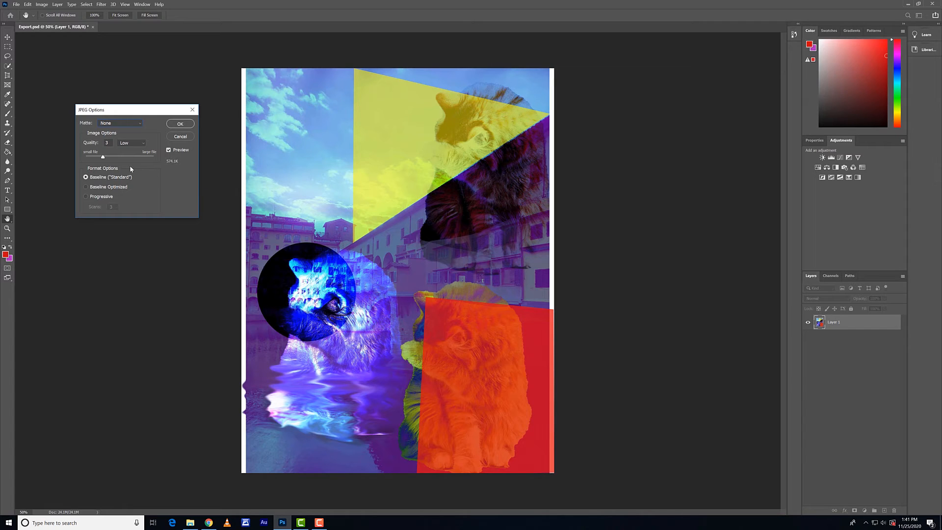
# Try several JPEG quality levels, ending at 2, and the Progressive format with its scan choices
pyautogui.moveTo(104, 156)
pyautogui.mouseDown()
pyautogui.moveTo(120, 157)
pyautogui.moveTo(103, 158)
pyautogui.mouseUp()
pyautogui.moveTo(104, 159); pyautogui.dragTo(152, 161)
pyautogui.moveTo(151, 157); pyautogui.dragTo(130, 157)
pyautogui.moveTo(121, 160); pyautogui.dragTo(94, 158)
pyautogui.click(85, 196)
pyautogui.click(116, 207)
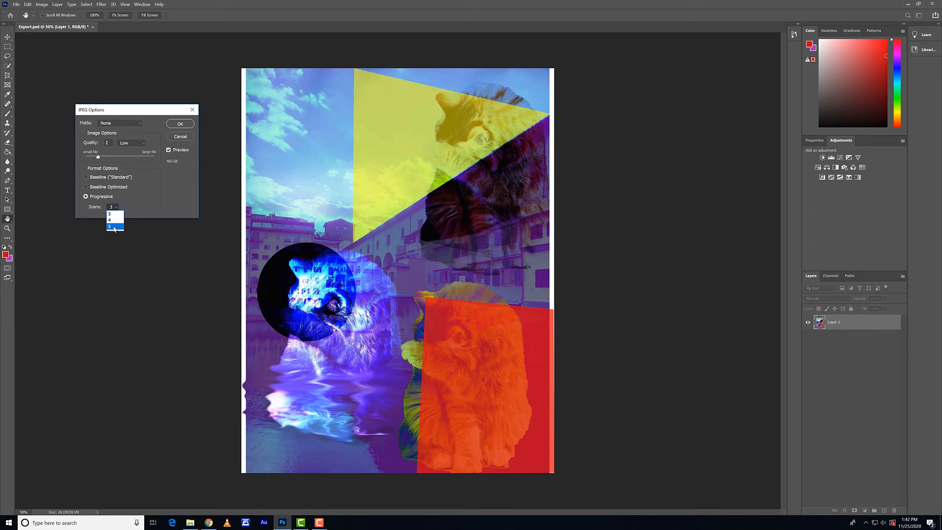
# Set the JPEG format to Baseline ("Standard") with quality 3 and finish saving the file
pyautogui.click(86, 176)
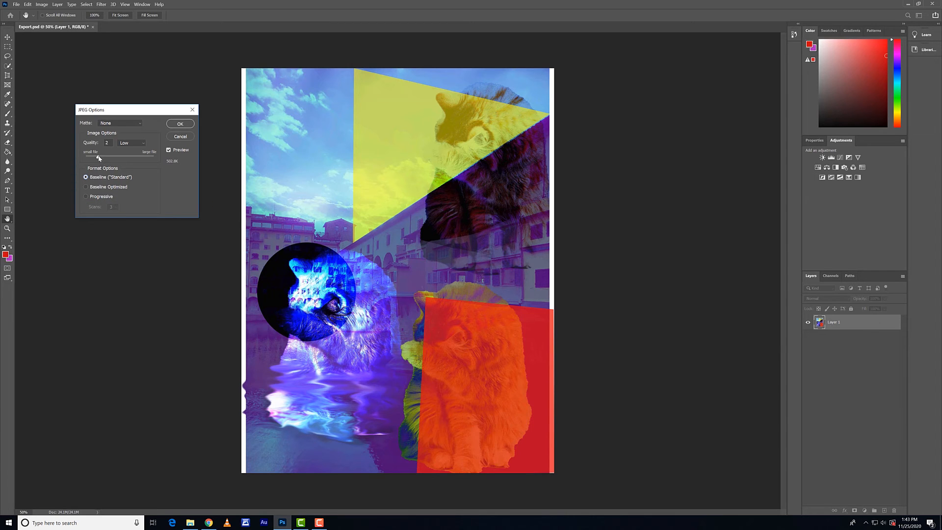
pyautogui.moveTo(98, 156); pyautogui.dragTo(102, 156)
pyautogui.click(169, 149)
pyautogui.click(179, 124)
# Switch to File Explorer and check the file properties of the Kikis JPEG in the Stage 3 folder
pyautogui.click(191, 524)
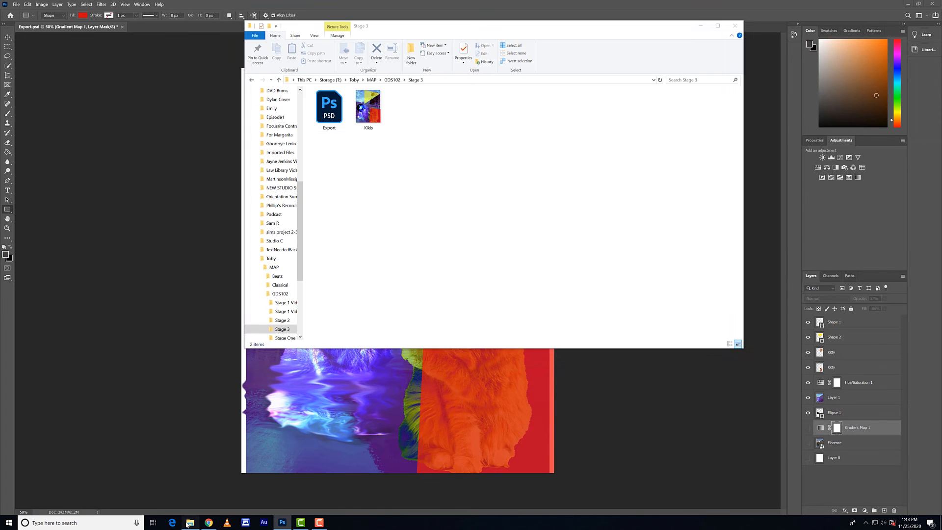
pyautogui.click(363, 112)
pyautogui.rightClick(363, 112)
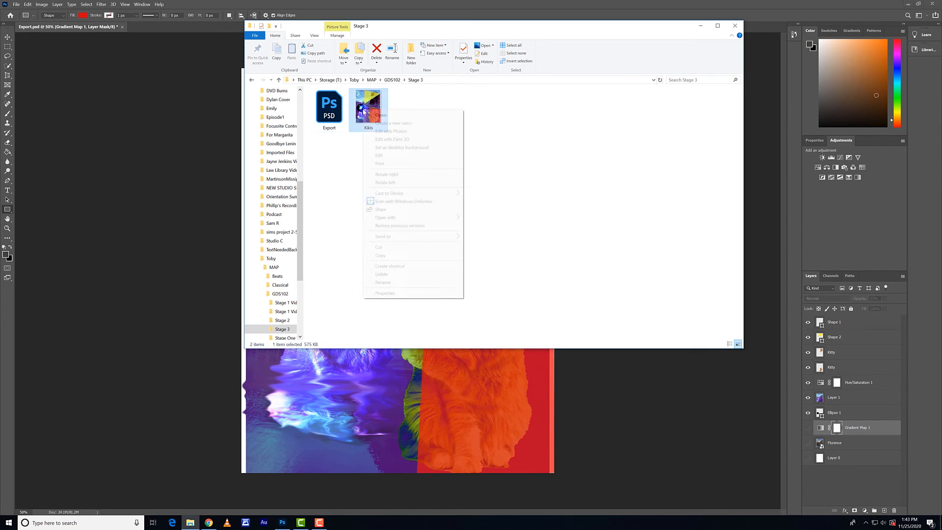
pyautogui.click(407, 294)
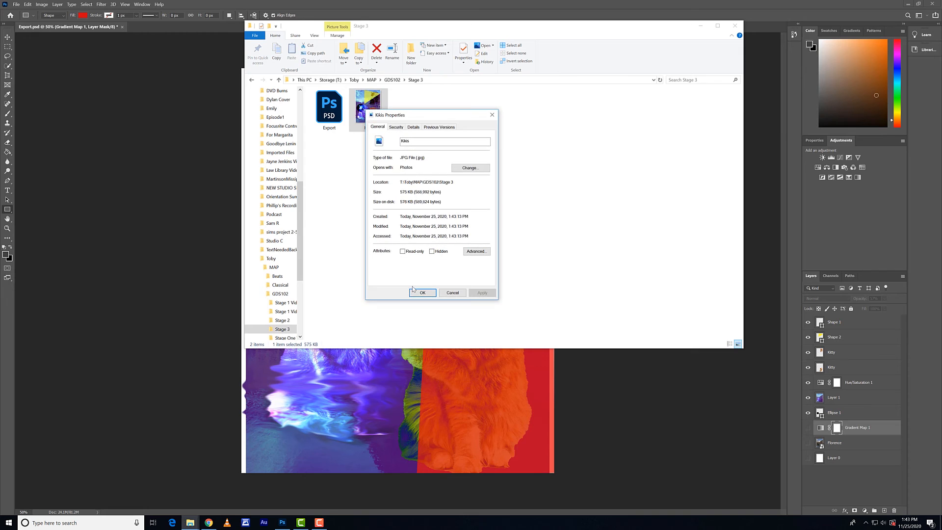
pyautogui.click(492, 115)
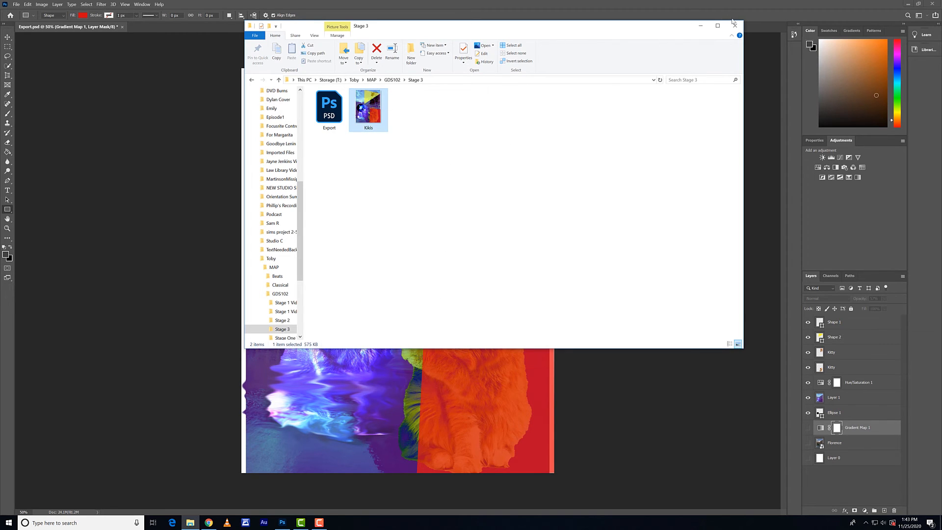
pyautogui.click(734, 24)
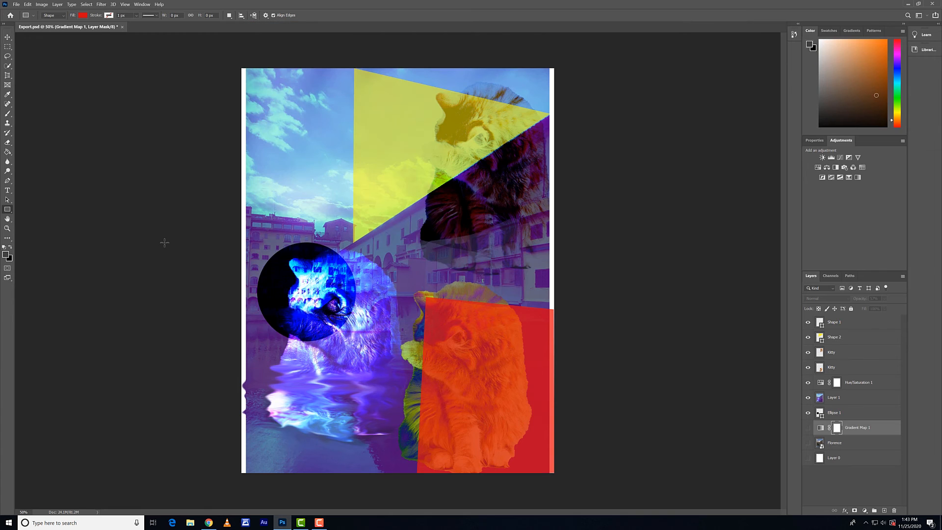
# Start an Export As of the document and set its file format to JPG
pyautogui.click(17, 4)
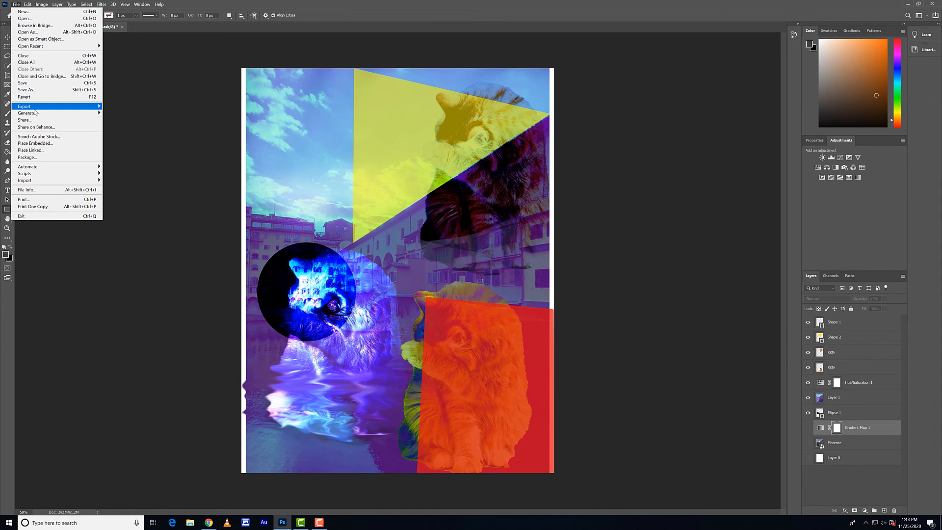
pyautogui.moveTo(34, 107)
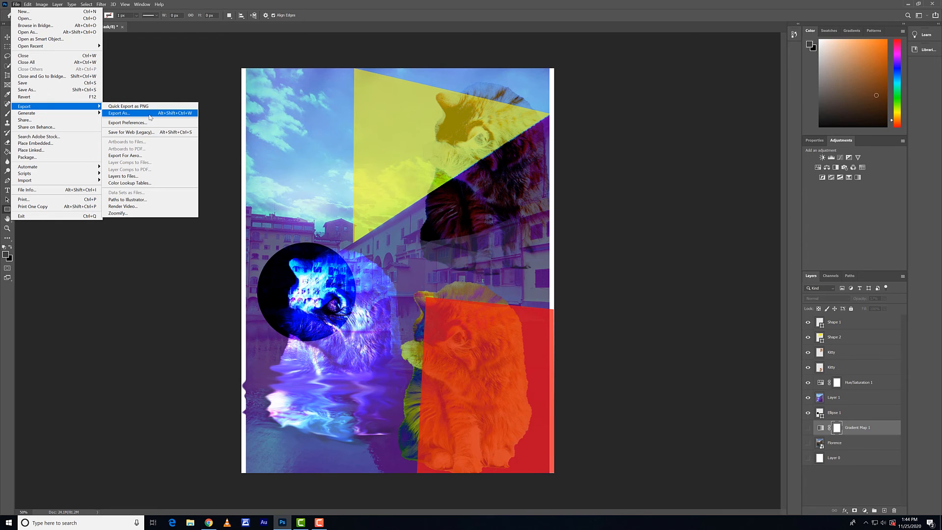
pyautogui.click(150, 116)
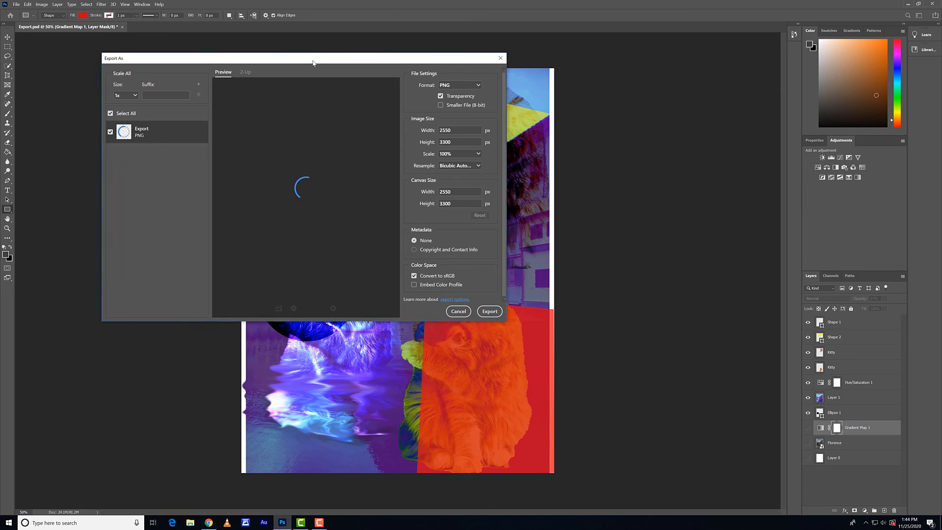
pyautogui.moveTo(312, 58); pyautogui.dragTo(395, 82)
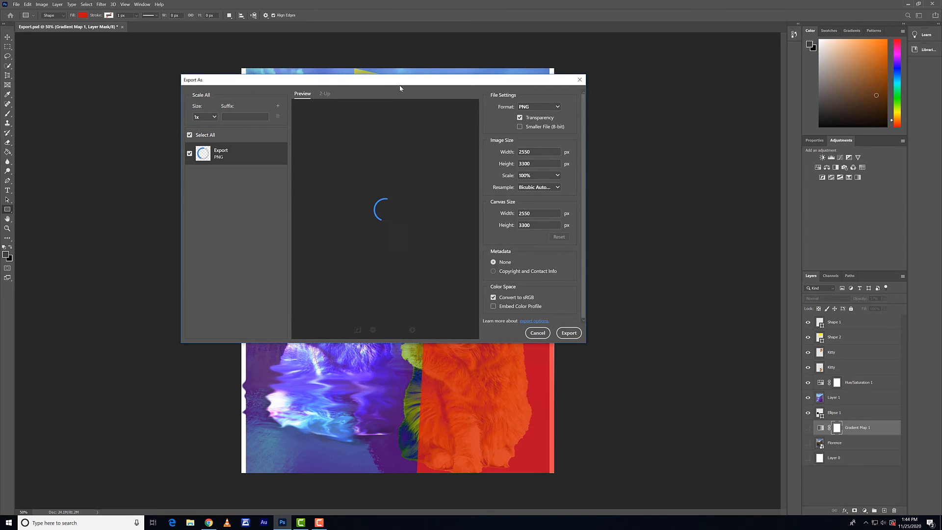
pyautogui.click(526, 109)
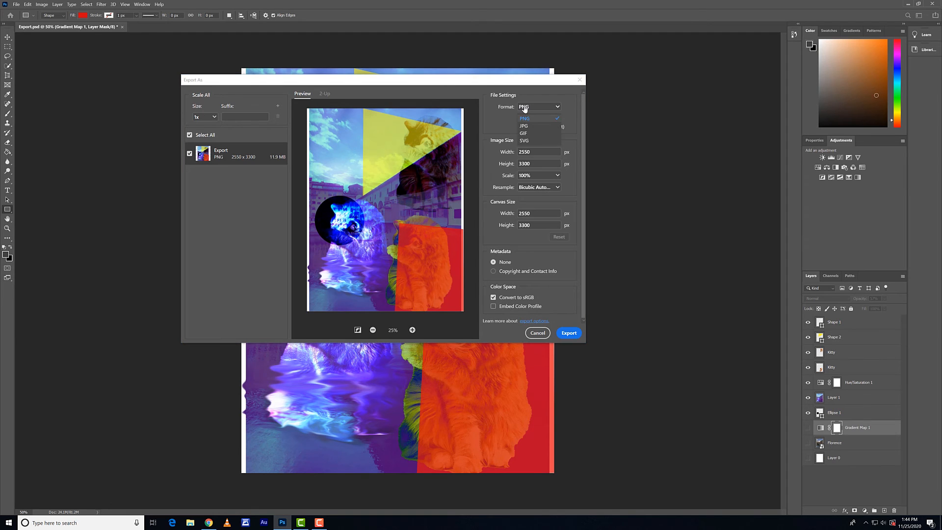
pyautogui.click(524, 126)
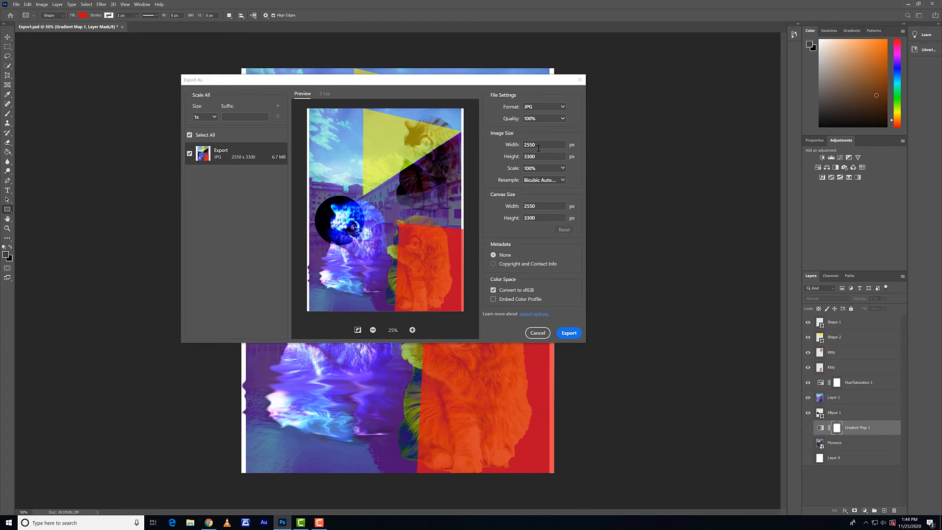
# Set the exported image's width to 1000 px
pyautogui.moveTo(538, 148); pyautogui.dragTo(522, 146)
pyautogui.write('1000')
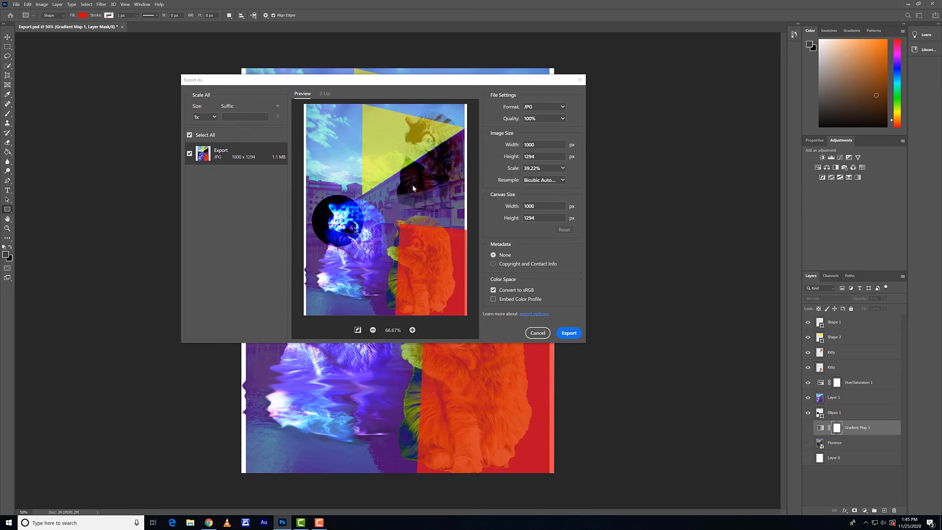
# Set the export's resampling to Nearest Neighbor, compare it with the original in the 2-Up view, and return to the single preview
pyautogui.click(531, 184)
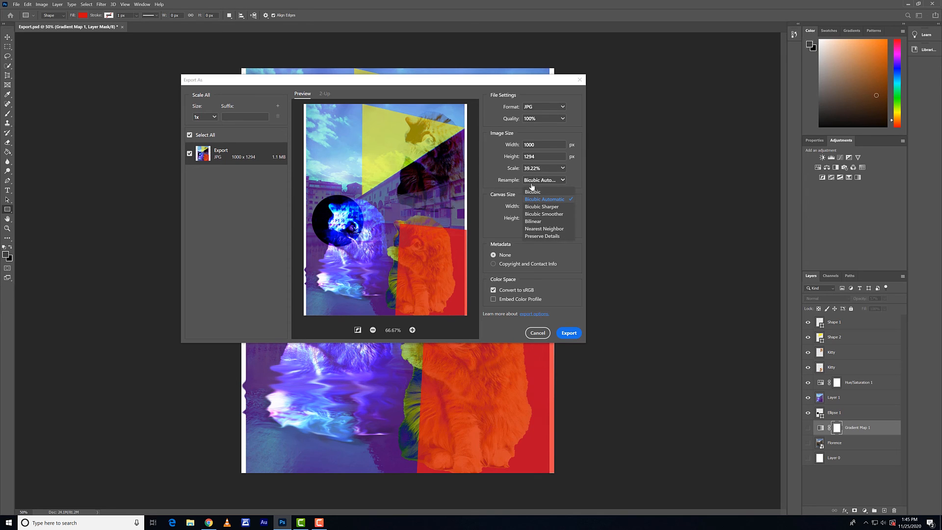
pyautogui.click(535, 229)
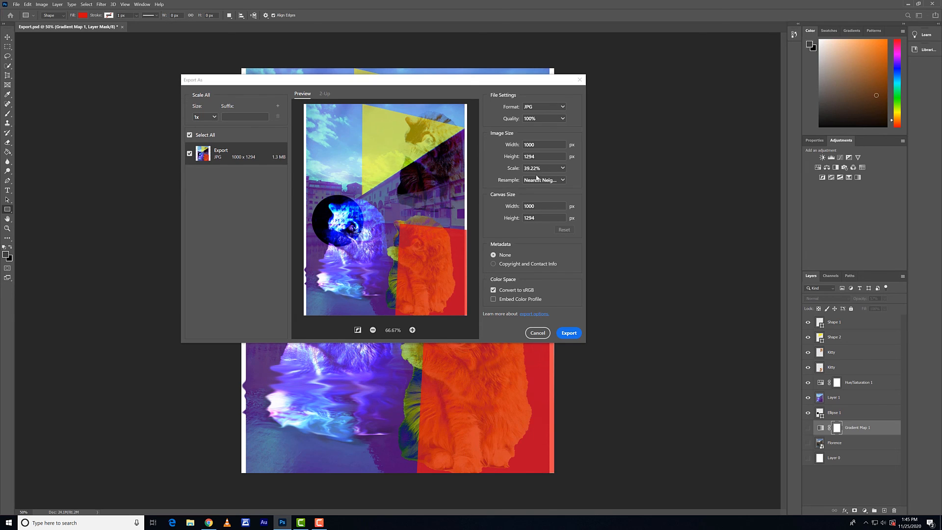
pyautogui.click(325, 94)
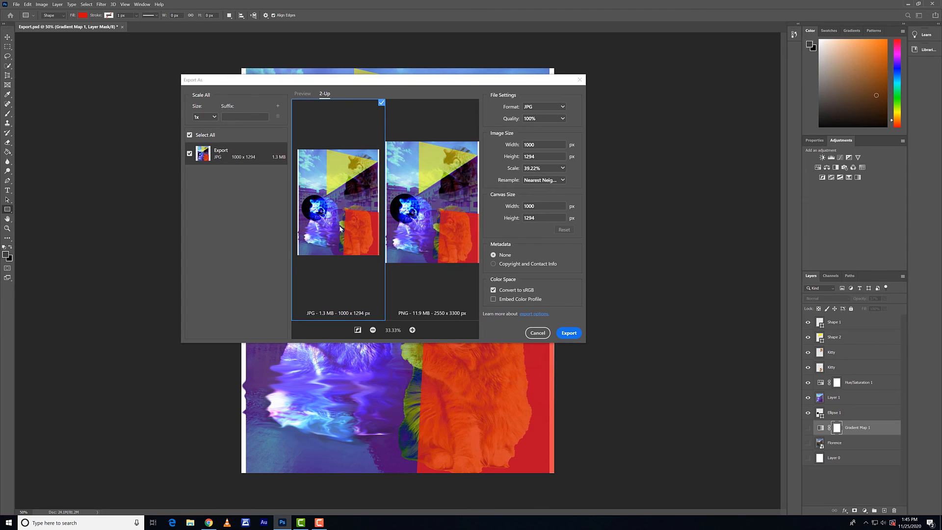
pyautogui.click(425, 188)
pyautogui.click(326, 195)
pyautogui.click(538, 181)
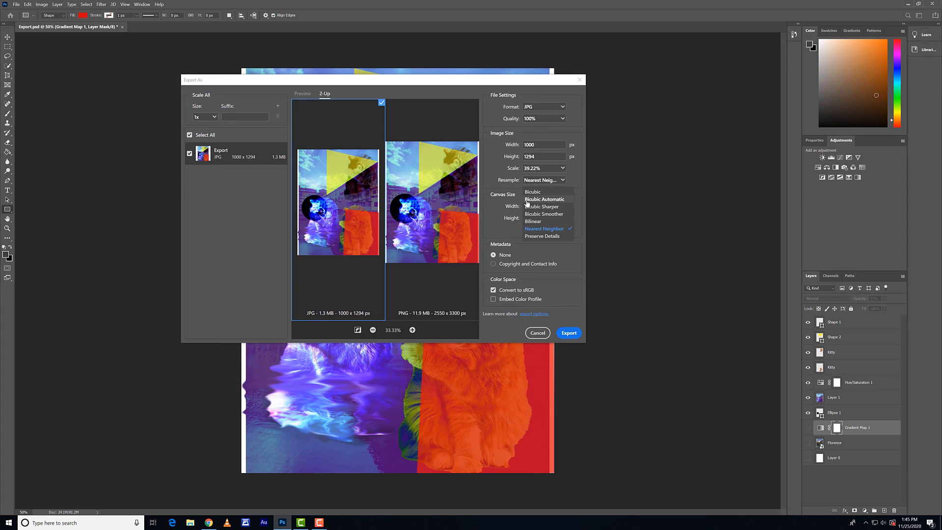
pyautogui.click(303, 95)
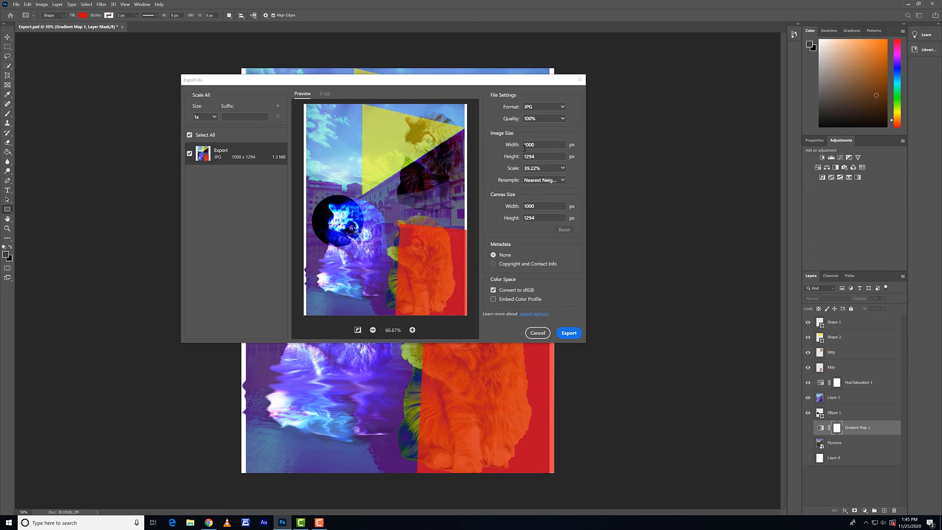
# Set the resampling method to Bicubic and export the JPG as Kikis into the Stage 3 folder
pyautogui.click(543, 180)
pyautogui.click(537, 195)
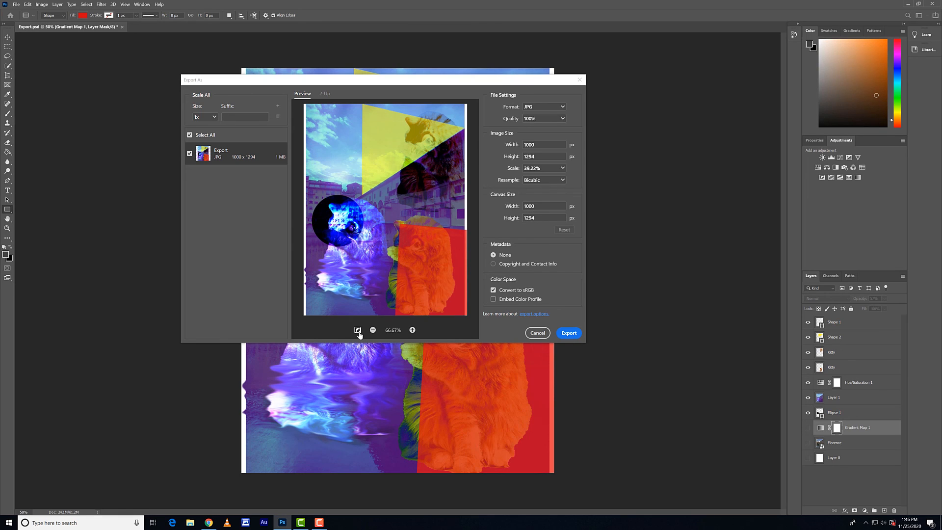
pyautogui.click(565, 333)
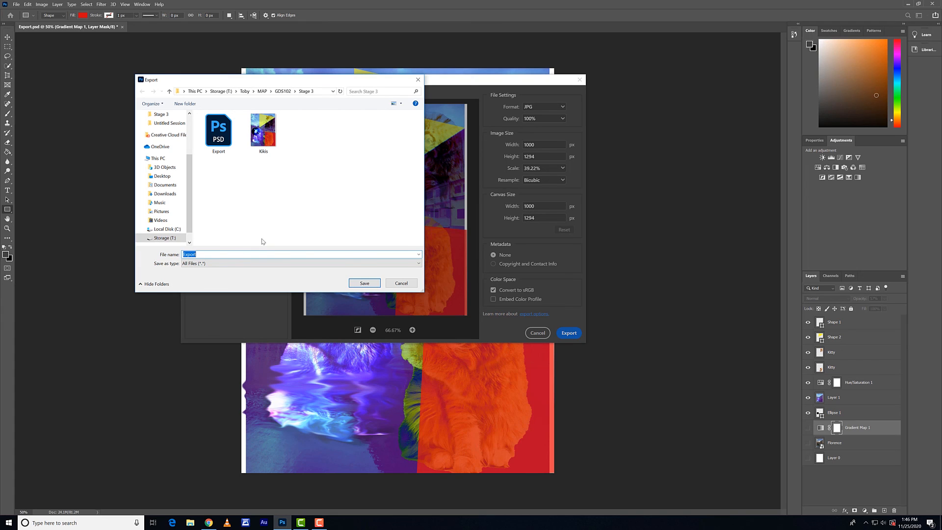
pyautogui.write('Kik')
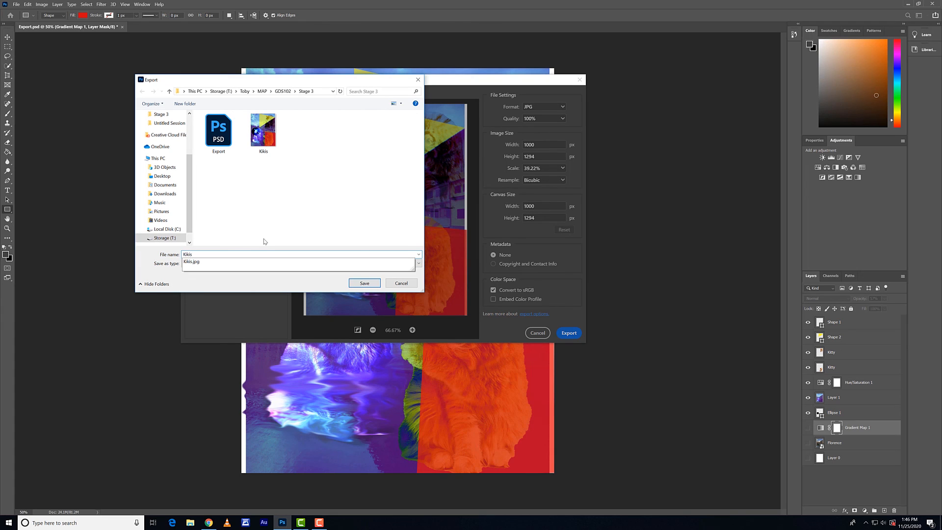
pyautogui.write('is')
pyautogui.click(263, 240)
pyautogui.click(368, 283)
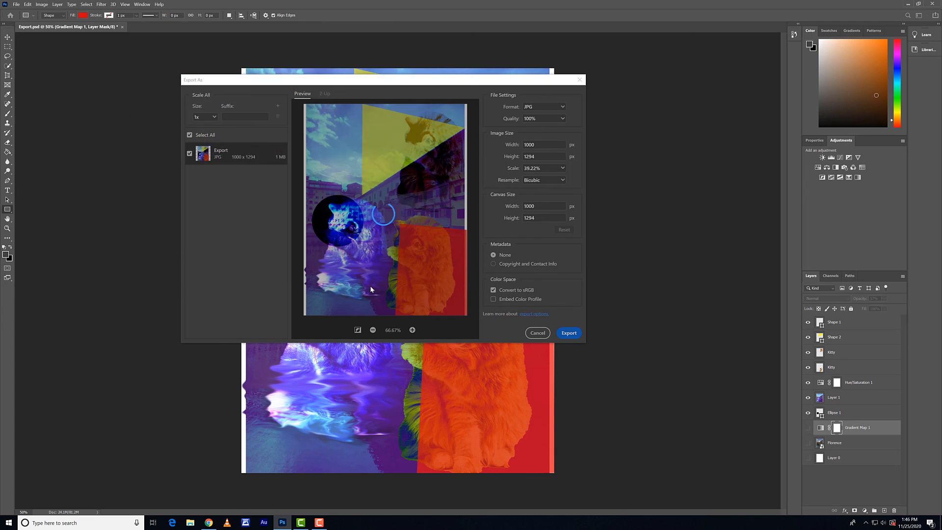